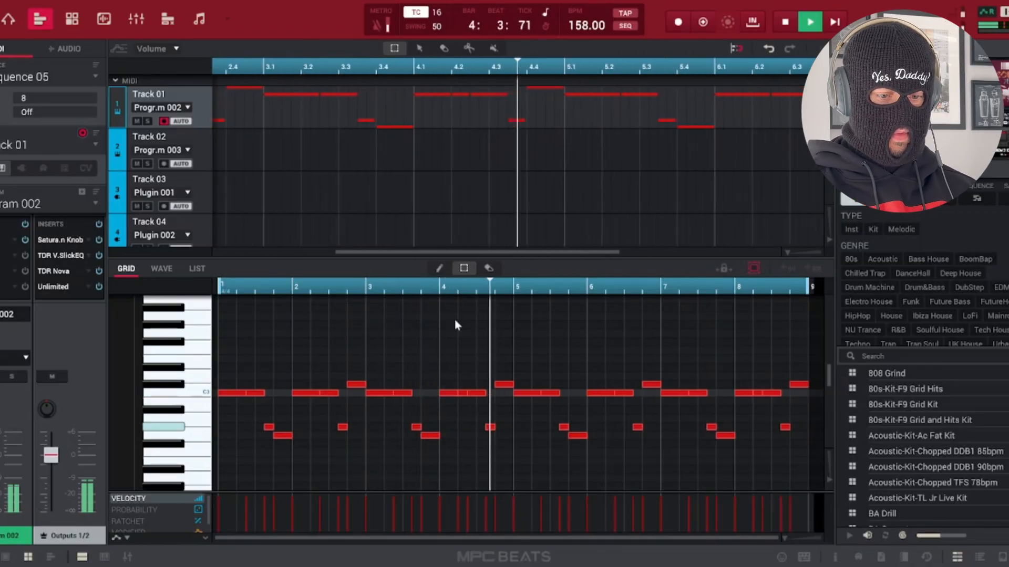
# Lower the Low 2 filter cutoff of the cowbell program on Track 01 while the sequence plays.
pyautogui.press('space')
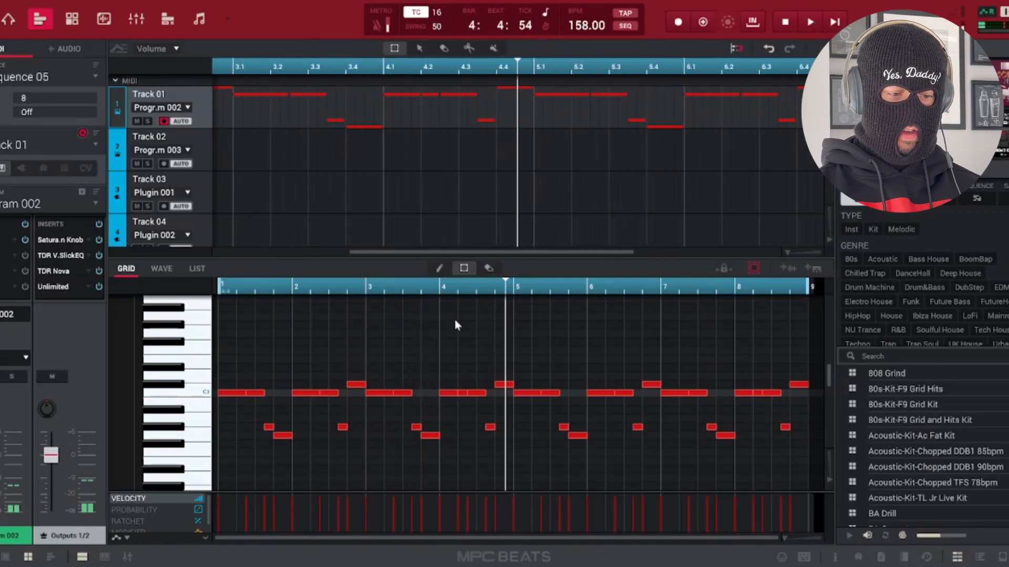
pyautogui.click(76, 25)
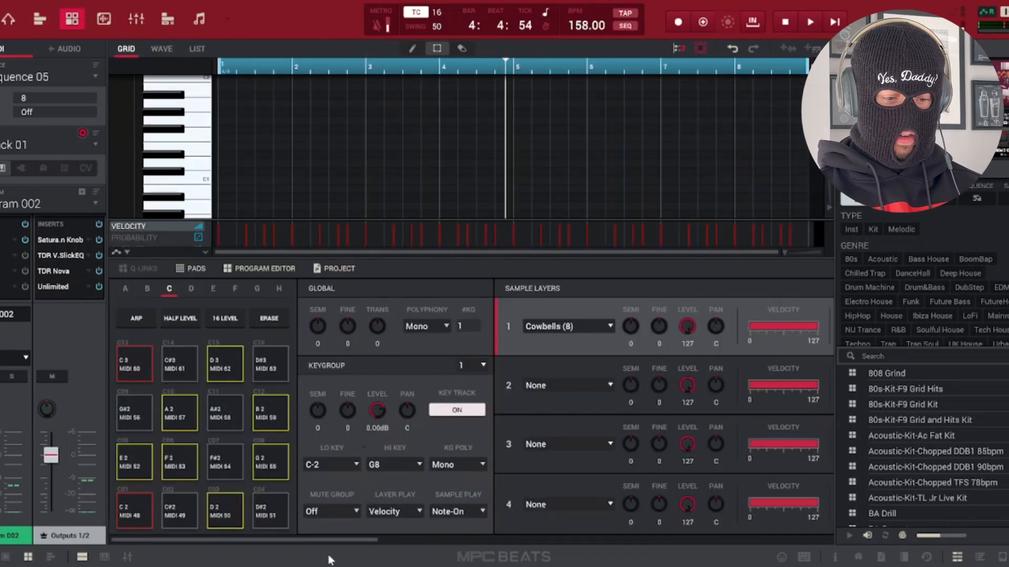
pyautogui.moveTo(323, 537); pyautogui.dragTo(619, 549)
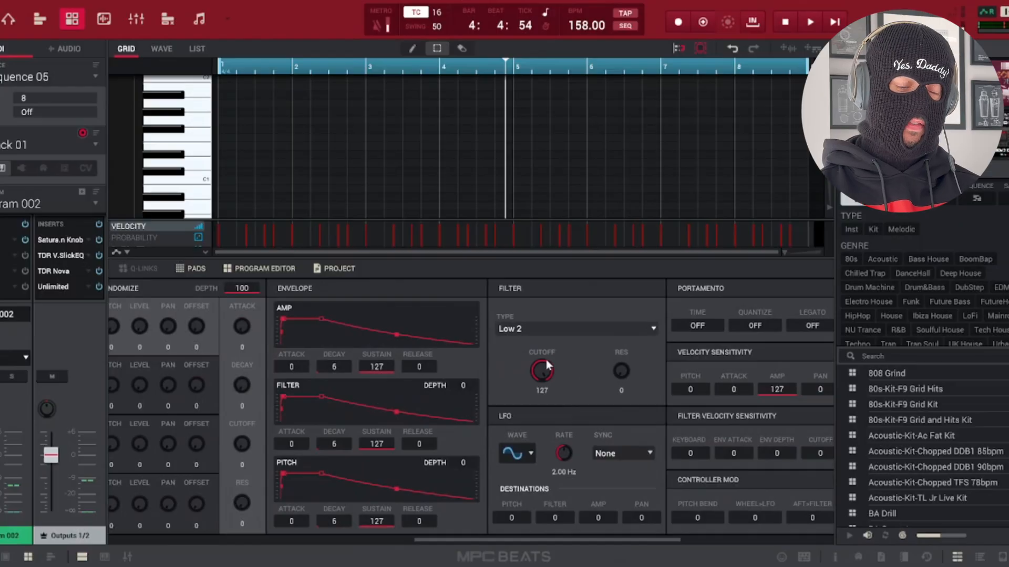
pyautogui.press('space')
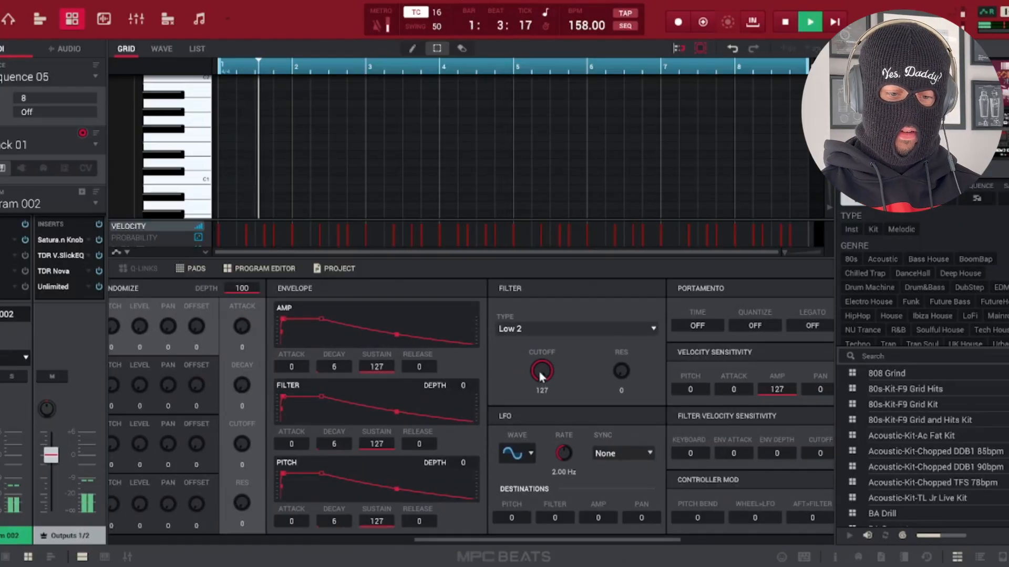
pyautogui.moveTo(539, 372); pyautogui.dragTo(538, 401)
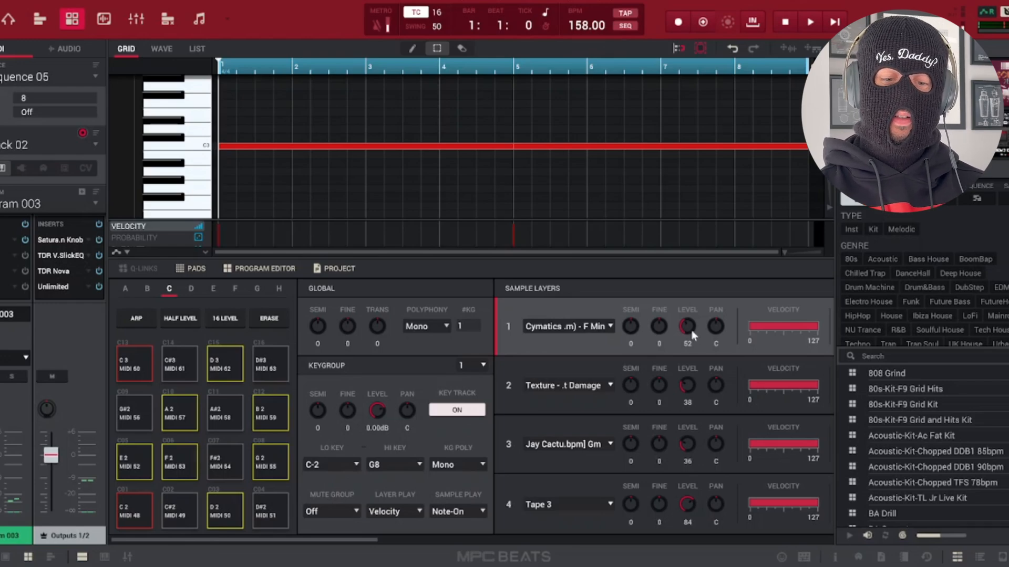
# Audition sample layers 1, 2 and 3 of Track 02's program one at a time, setting each level to 127 and the other two to 0.
pyautogui.moveTo(686, 385); pyautogui.dragTo(684, 475)
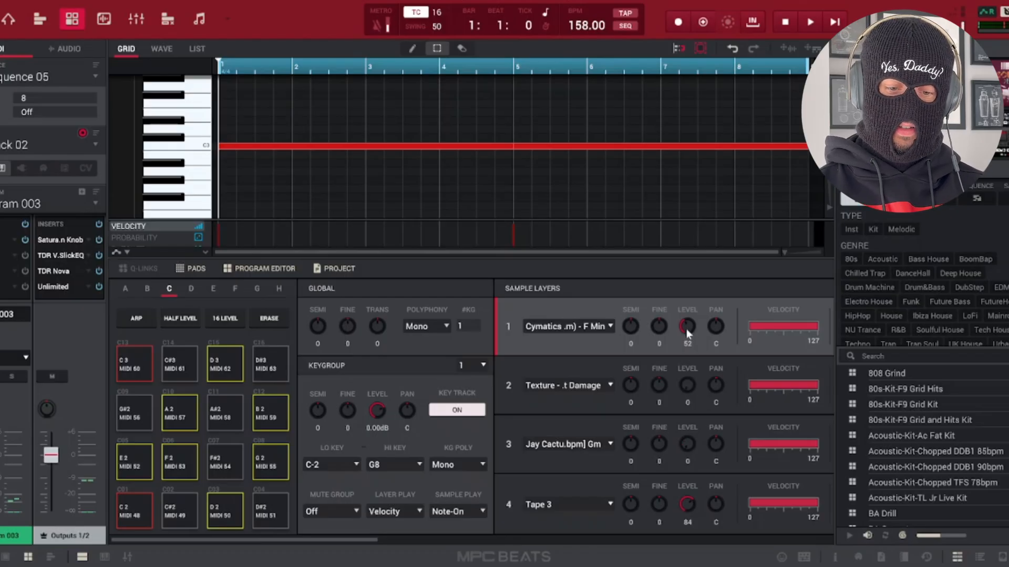
pyautogui.moveTo(686, 328); pyautogui.dragTo(687, 319)
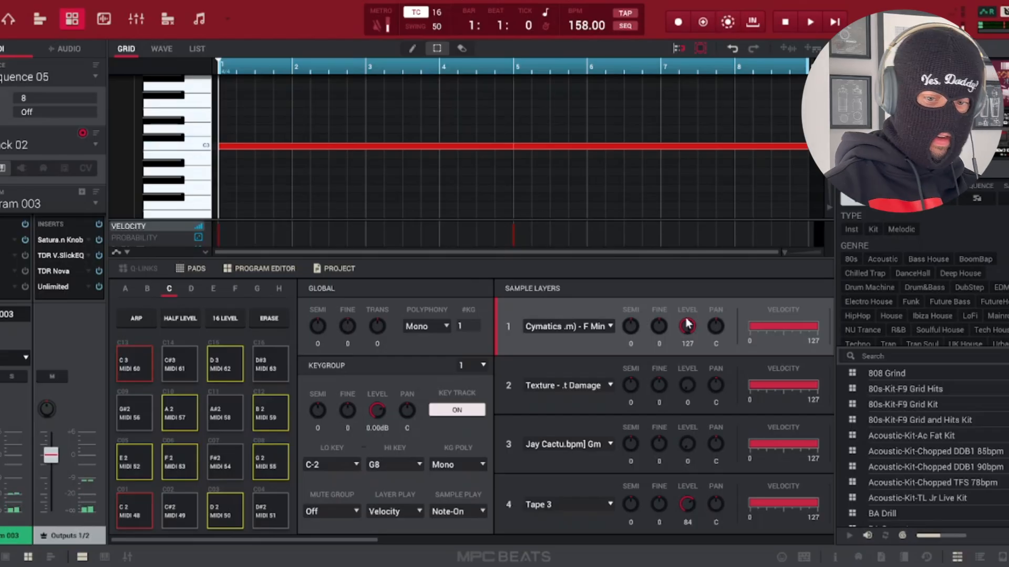
pyautogui.moveTo(686, 319); pyautogui.dragTo(686, 338)
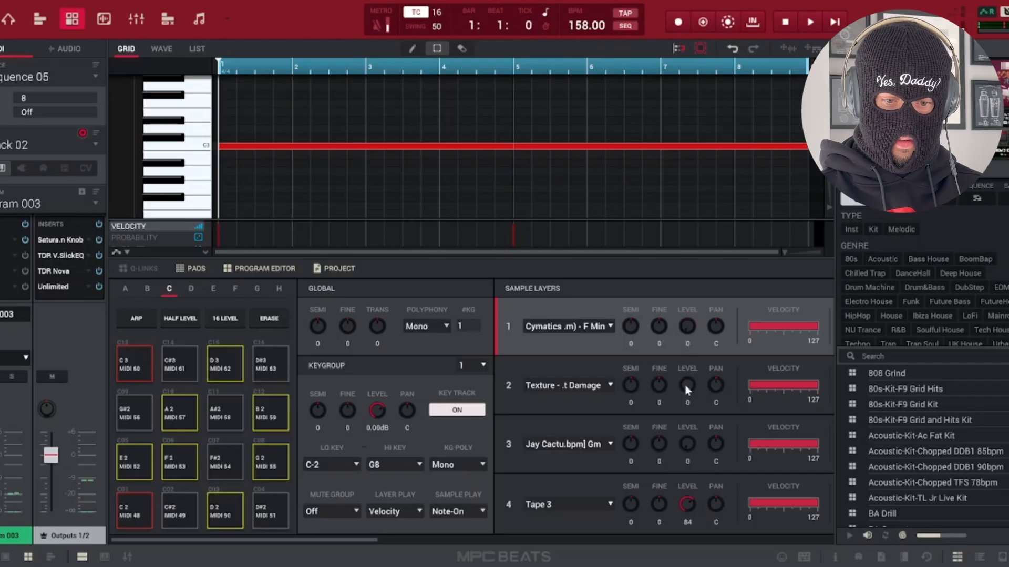
pyautogui.moveTo(685, 387); pyautogui.dragTo(685, 377)
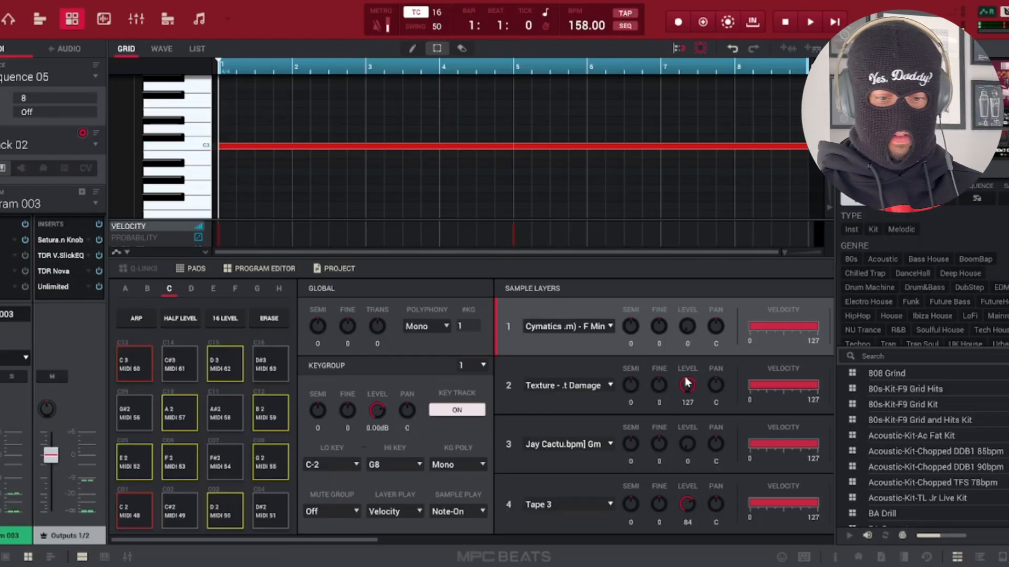
pyautogui.moveTo(687, 383); pyautogui.dragTo(686, 397)
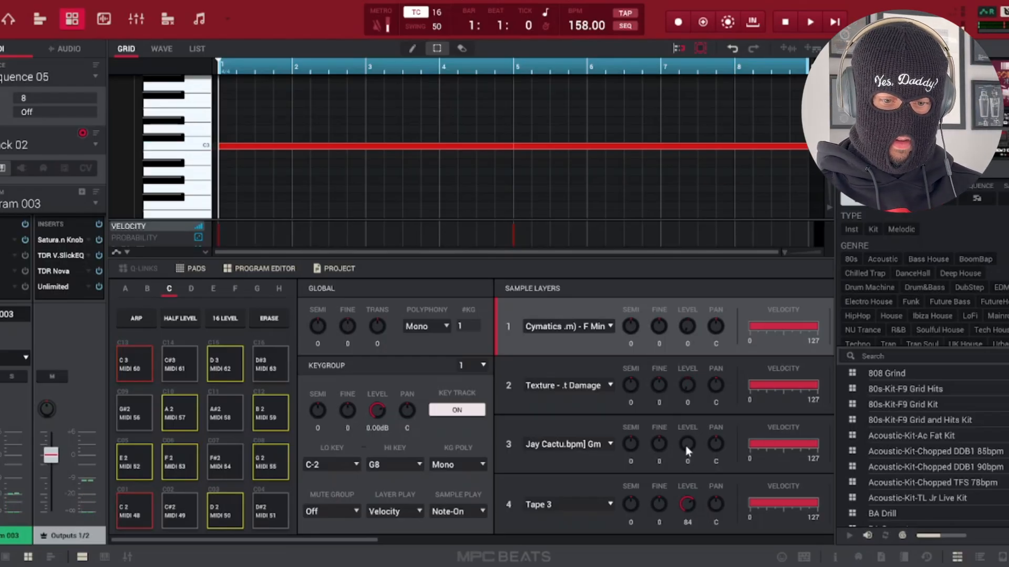
pyautogui.moveTo(686, 446); pyautogui.dragTo(687, 443)
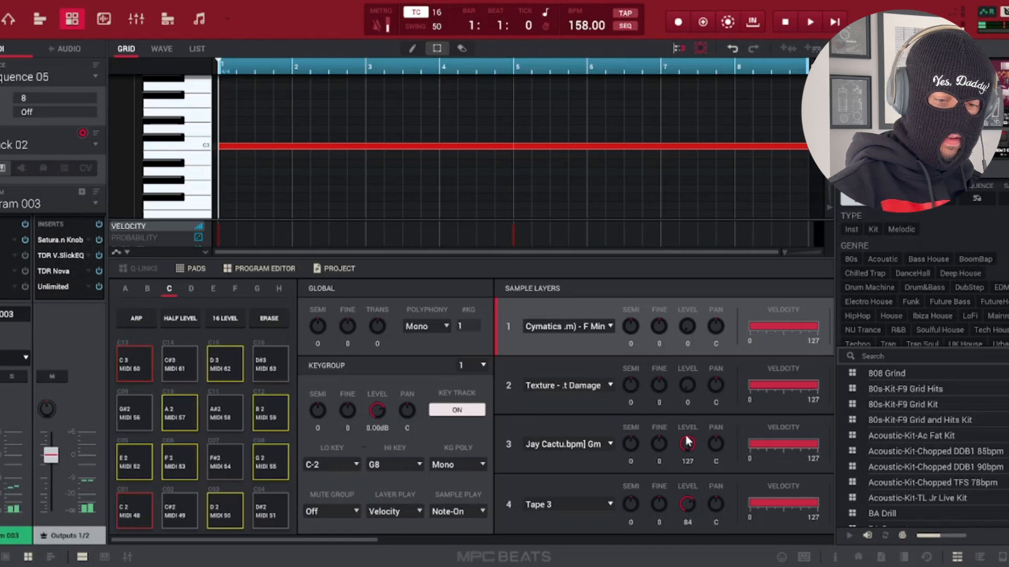
# Undo the sample layer level changes in Track 02's program.
pyautogui.hotkey('ctrl', 'z')
pyautogui.hotkey('ctrl', 'z')
pyautogui.hotkey('ctrl', 'z')
pyautogui.hotkey('ctrl', 'z')
pyautogui.hotkey('ctrl', 'z')
pyautogui.hotkey('ctrl', 'z')
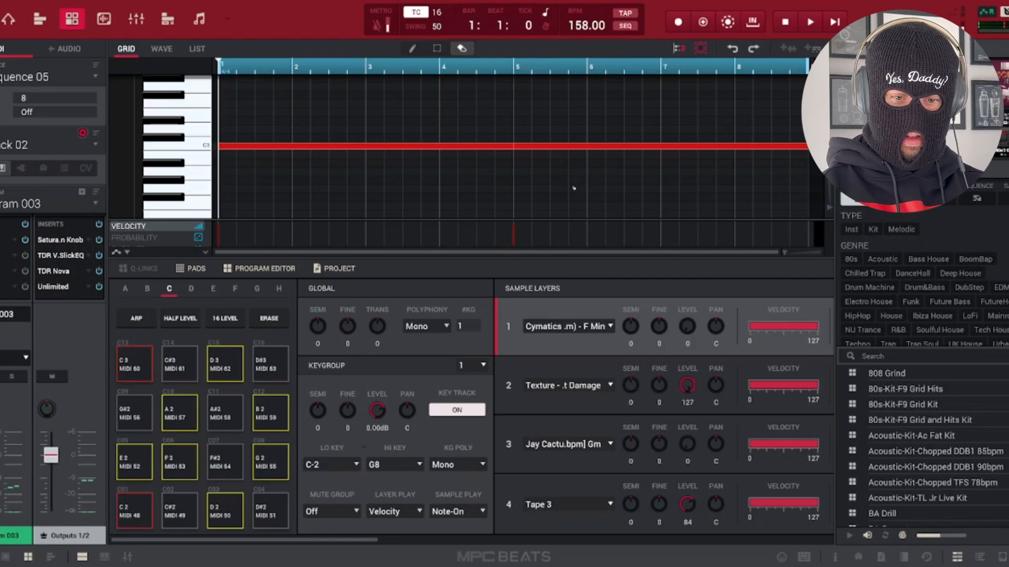
pyautogui.hotkey('ctrl', 'z')
pyautogui.hotkey('ctrl', 'z')
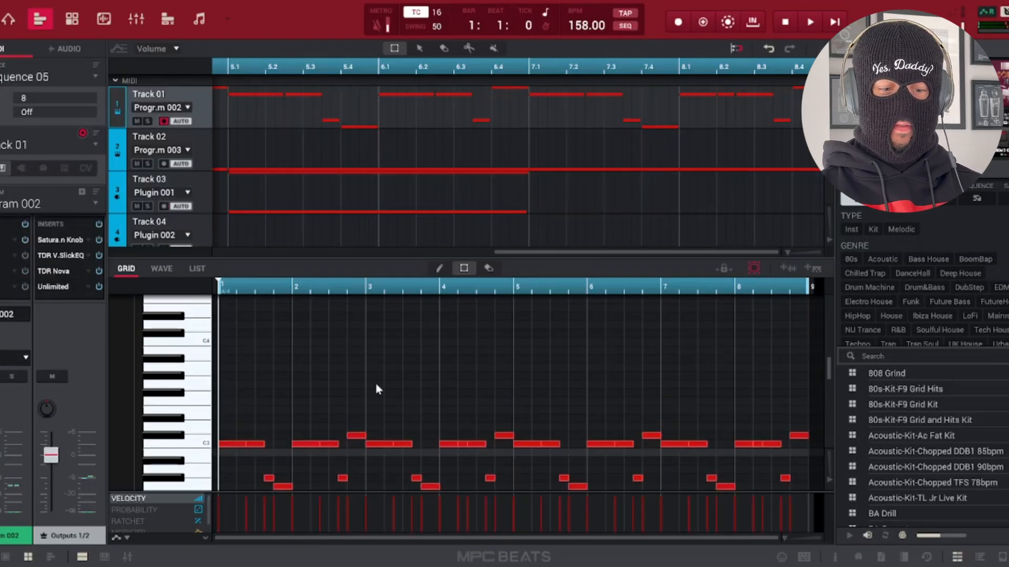
# Inspect the piano-roll notes of Track 03, then highlight Track 01's C3 notes and the notes one semitone above.
pyautogui.scroll(-3, 376, 385)
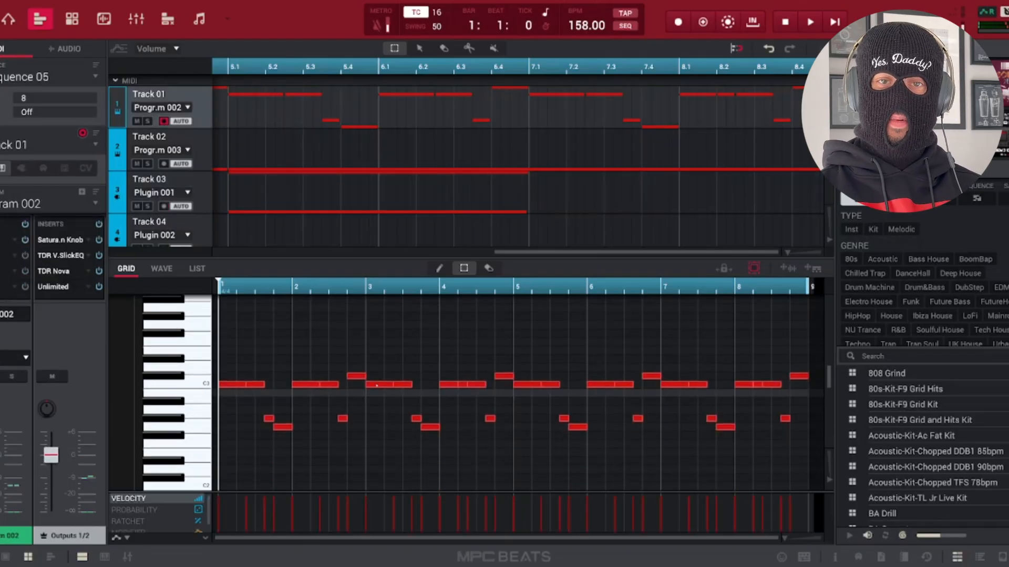
pyautogui.click(183, 387)
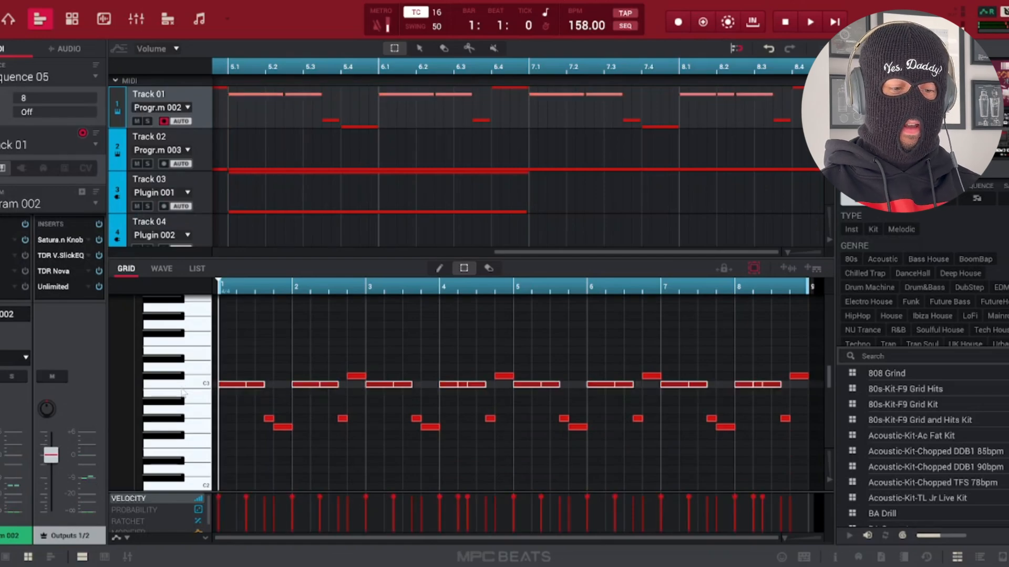
pyautogui.click(185, 376)
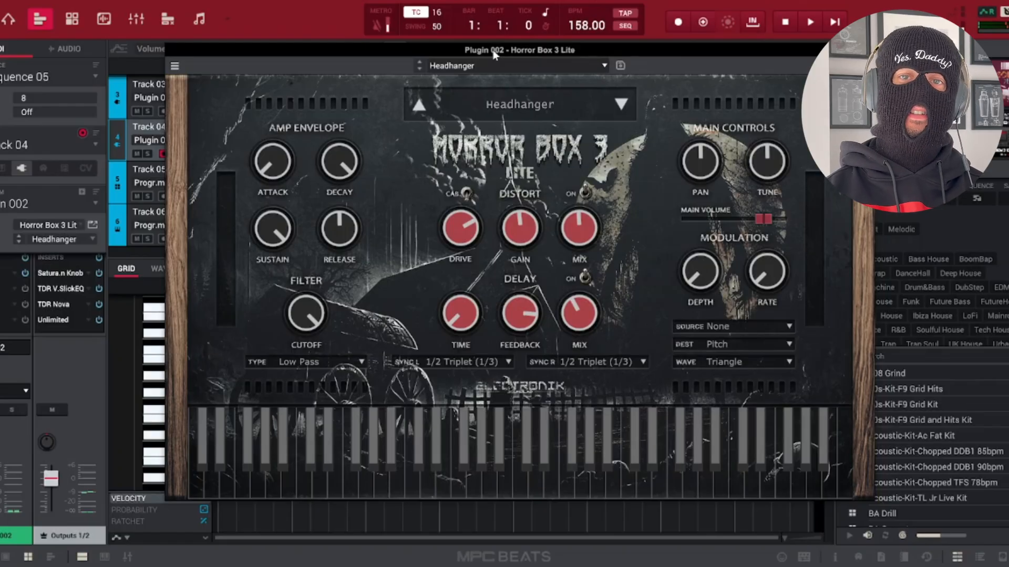
# Play the sequence up to bar 4 to hear it with Track 04's Headhanger plugin, then stop playback.
pyautogui.press('space')
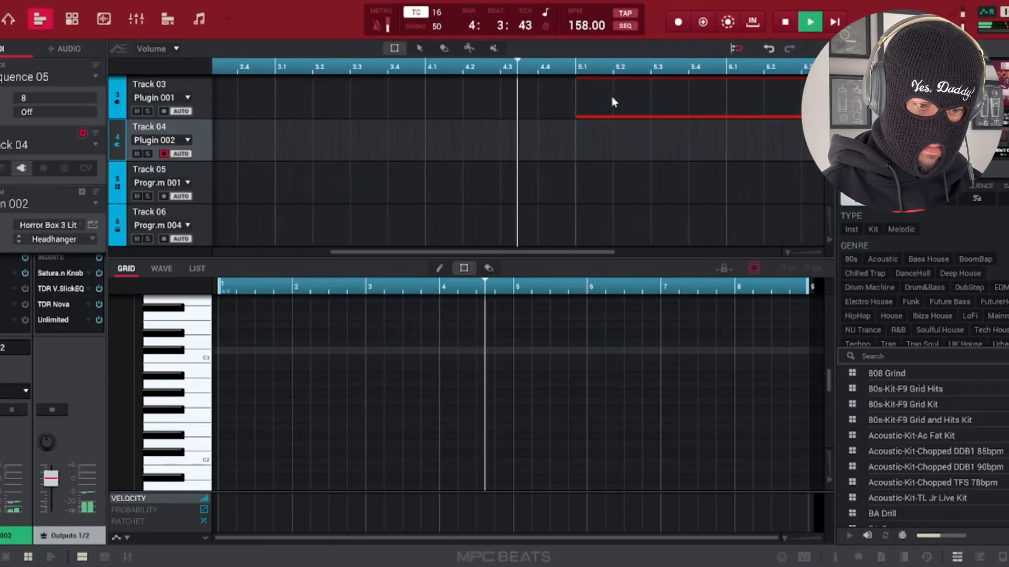
pyautogui.press('space')
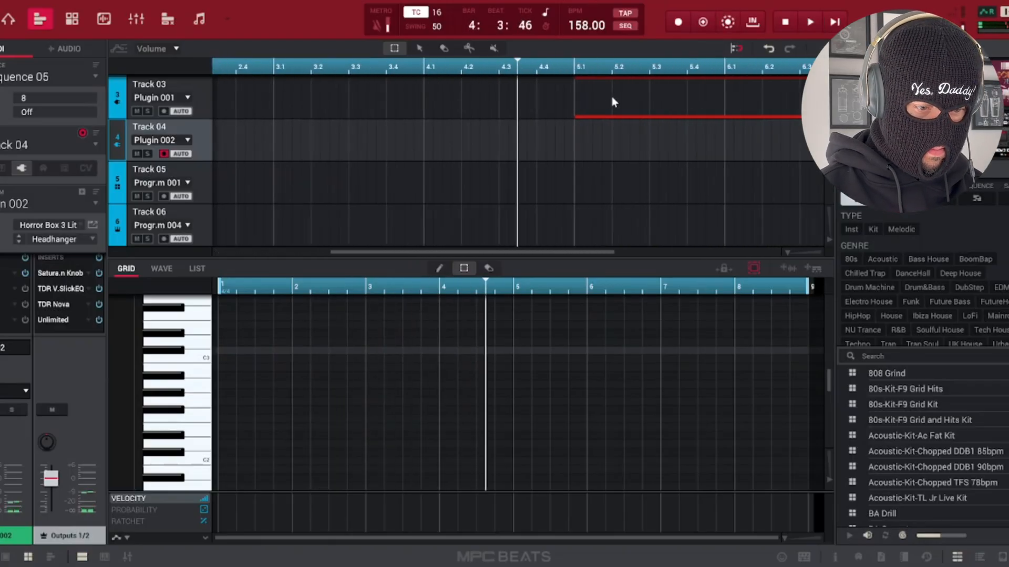
pyautogui.click(331, 359)
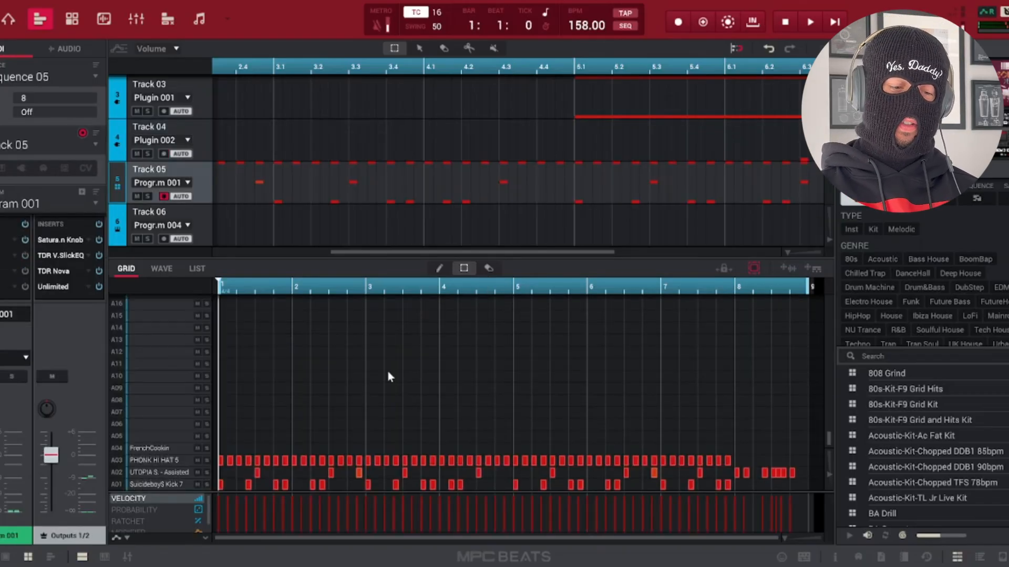
# Highlight Track 05's hi-hat, kick and snare notes in turn, then select the bar 8 snare fill and play the pattern.
pyautogui.click(156, 462)
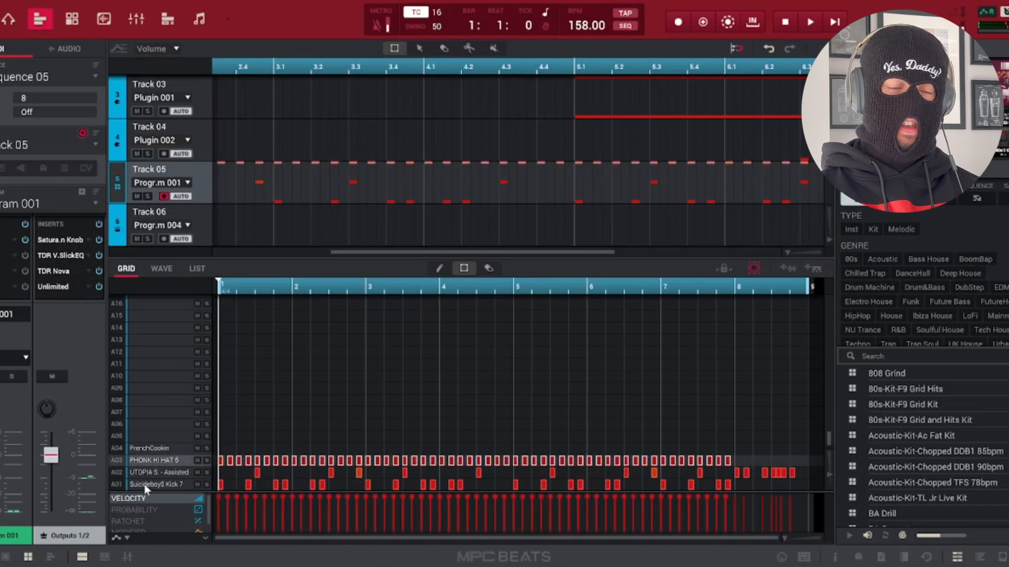
pyautogui.click(148, 482)
pyautogui.click(154, 472)
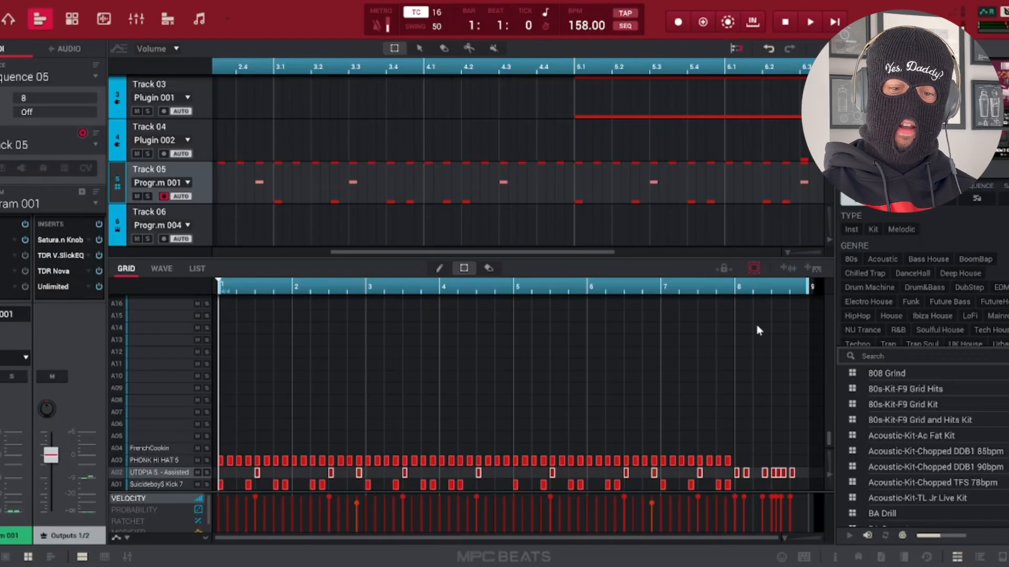
pyautogui.moveTo(738, 326); pyautogui.dragTo(822, 515)
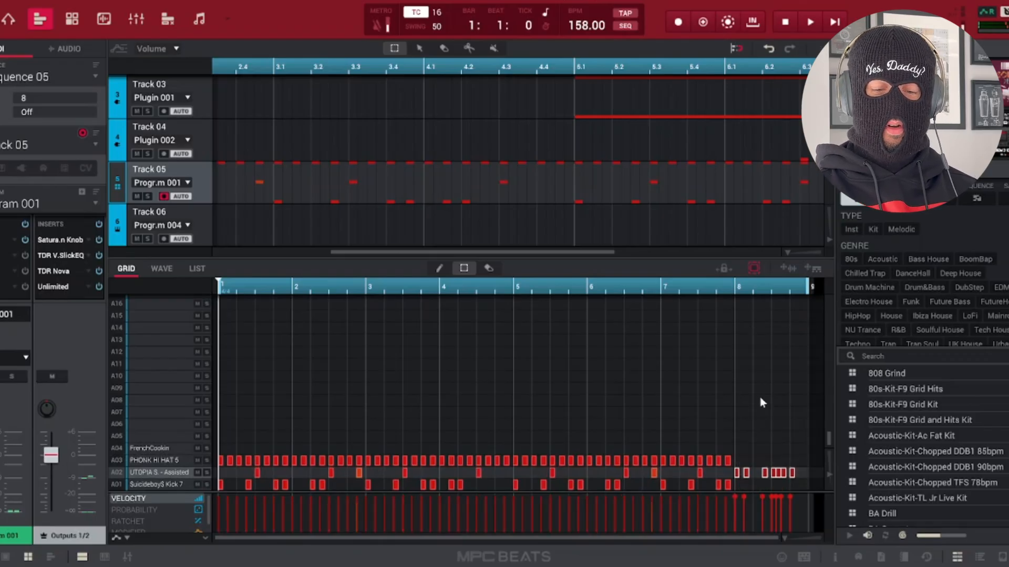
pyautogui.press('space')
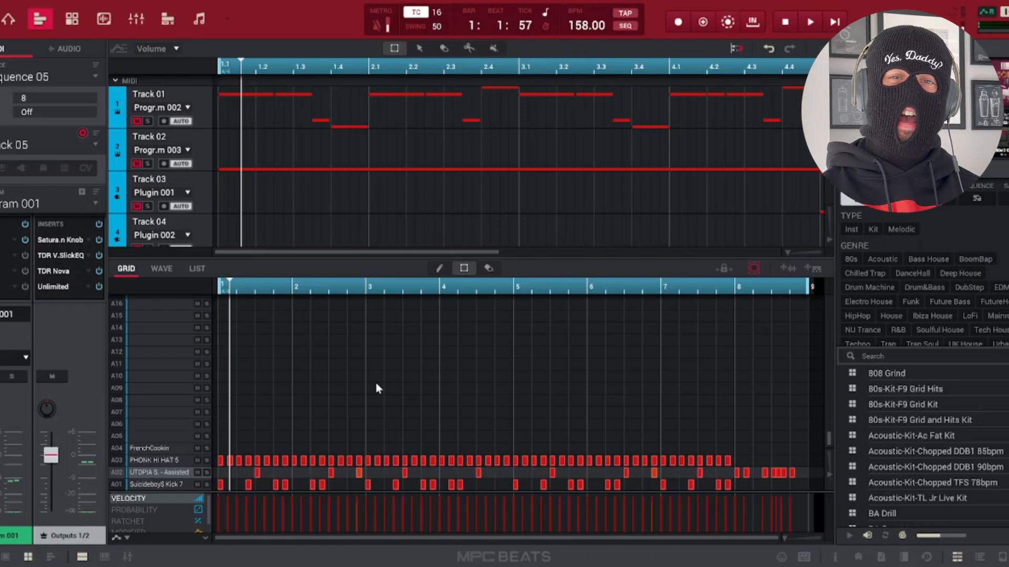
# Adjust the BitCrush amount in the drum FX of Program 001 on Track 05.
pyautogui.click(72, 19)
pyautogui.moveTo(306, 541); pyautogui.dragTo(716, 542)
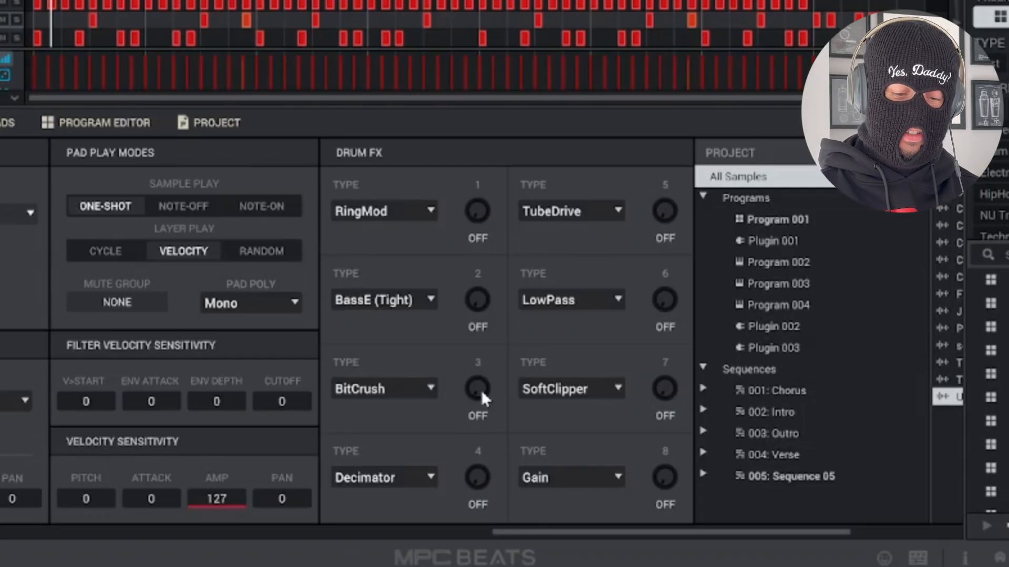
pyautogui.moveTo(480, 390)
pyautogui.mouseDown()
pyautogui.moveTo(481, 376)
pyautogui.moveTo(480, 392)
pyautogui.mouseUp()
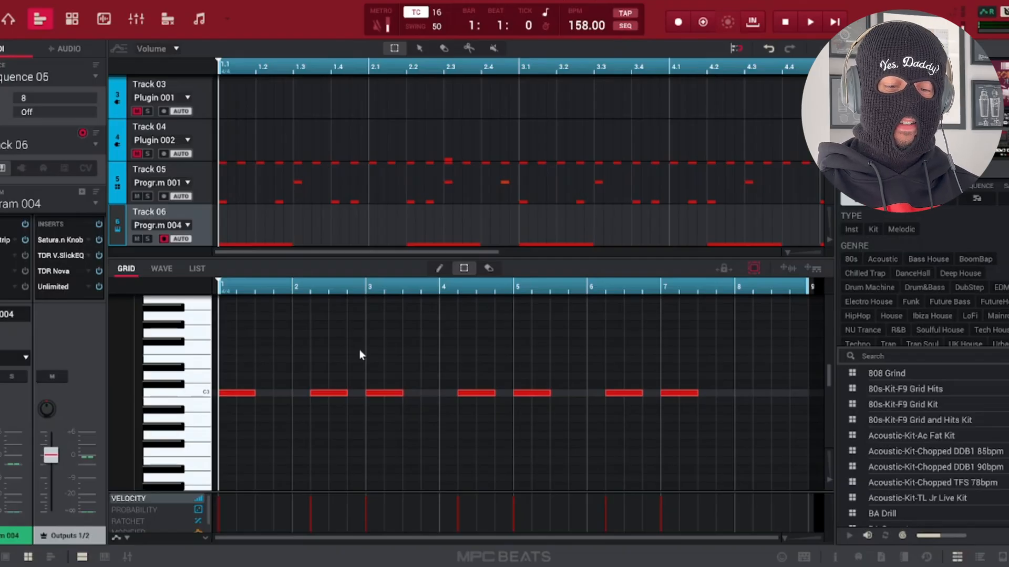
# Play Track 06's pattern and select only the high note at the end of bar 8.
pyautogui.scroll(2, 433, 401)
pyautogui.press('space')
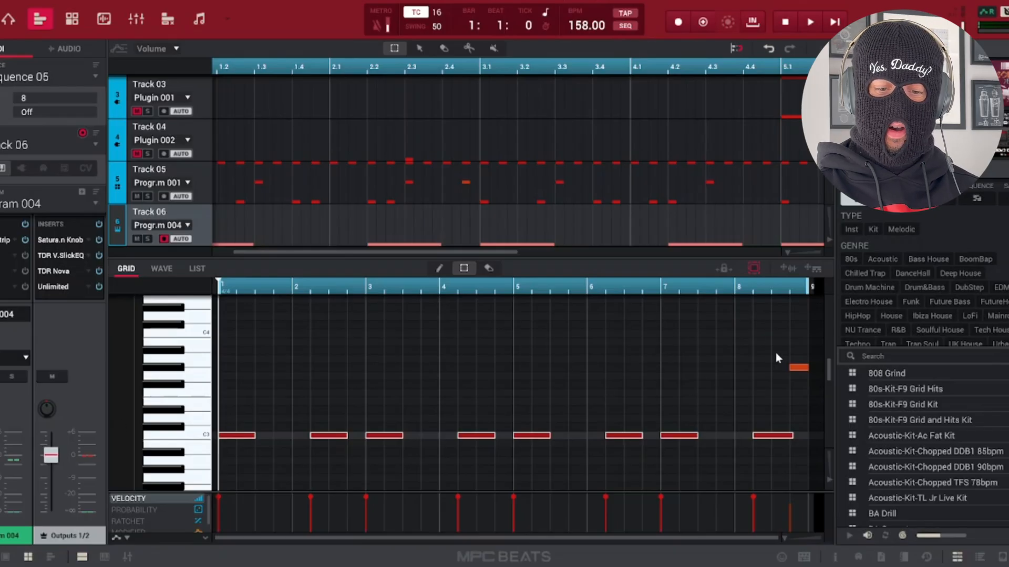
pyautogui.moveTo(773, 342); pyautogui.dragTo(805, 384)
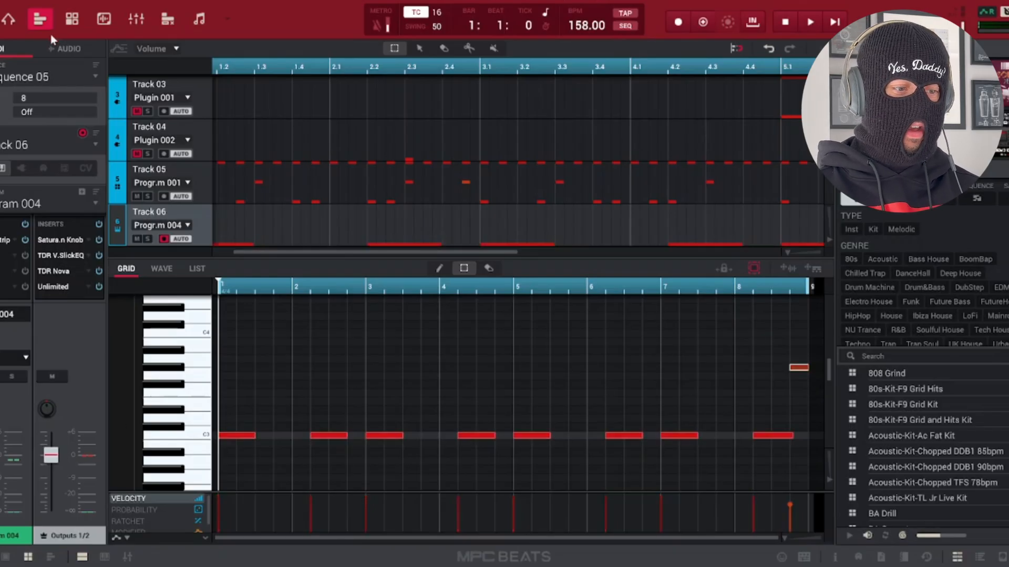
# Audition the bar 8 slide on Track 06 and increase the portamento time of Program 004.
pyautogui.click(72, 19)
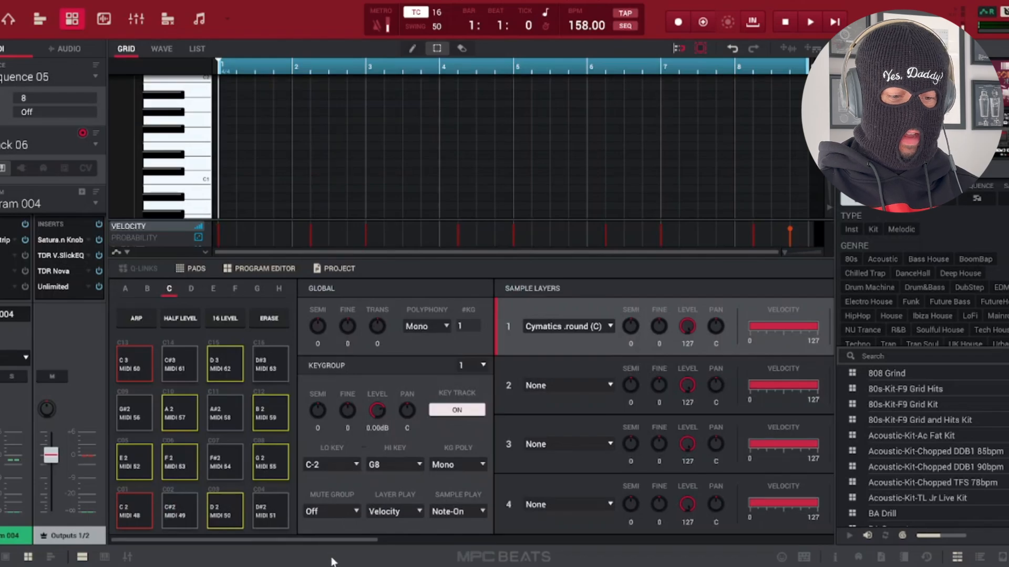
pyautogui.moveTo(334, 541); pyautogui.dragTo(701, 549)
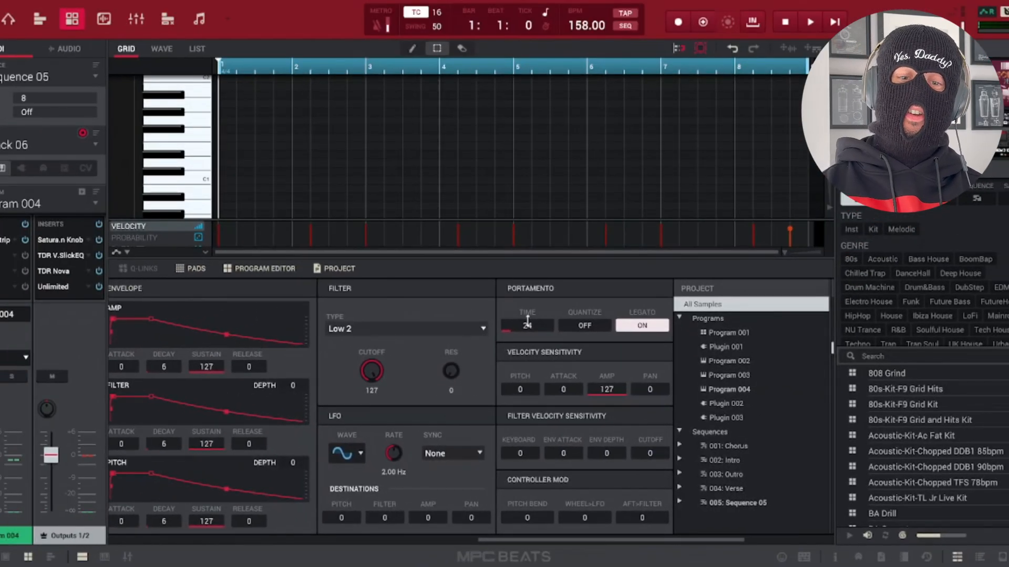
pyautogui.press('space')
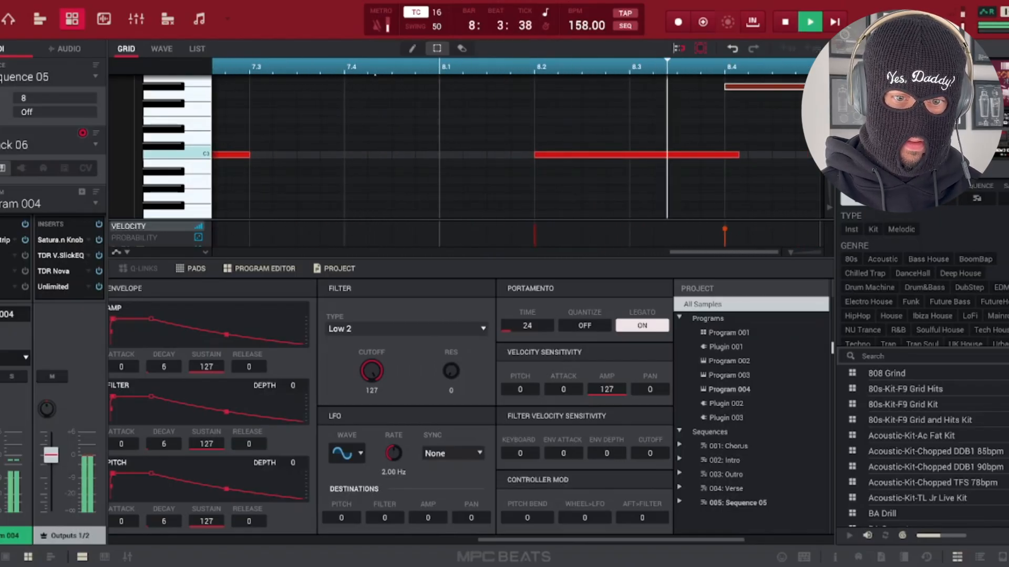
pyautogui.press('space')
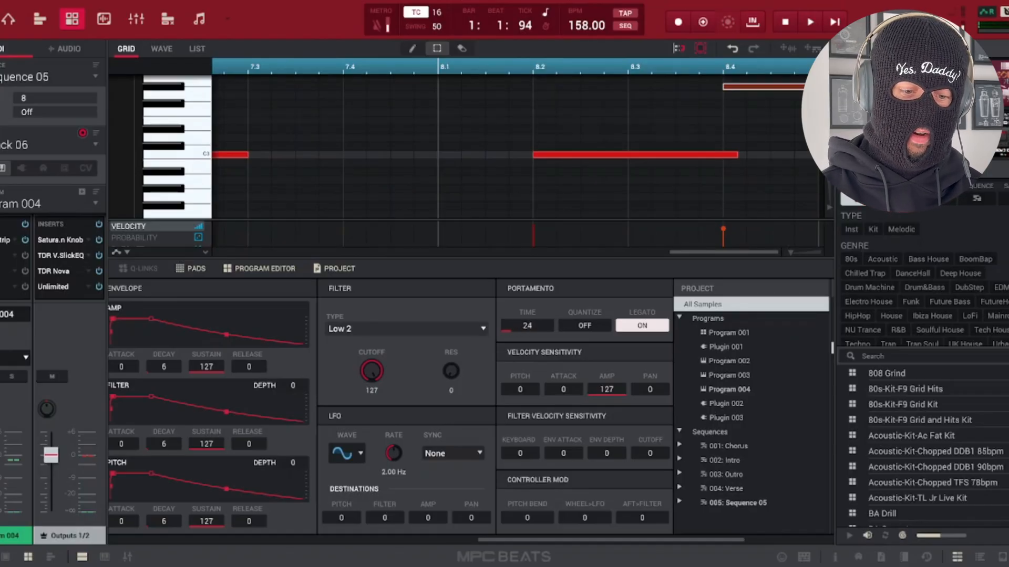
pyautogui.moveTo(527, 326); pyautogui.dragTo(526, 310)
pyautogui.press('space')
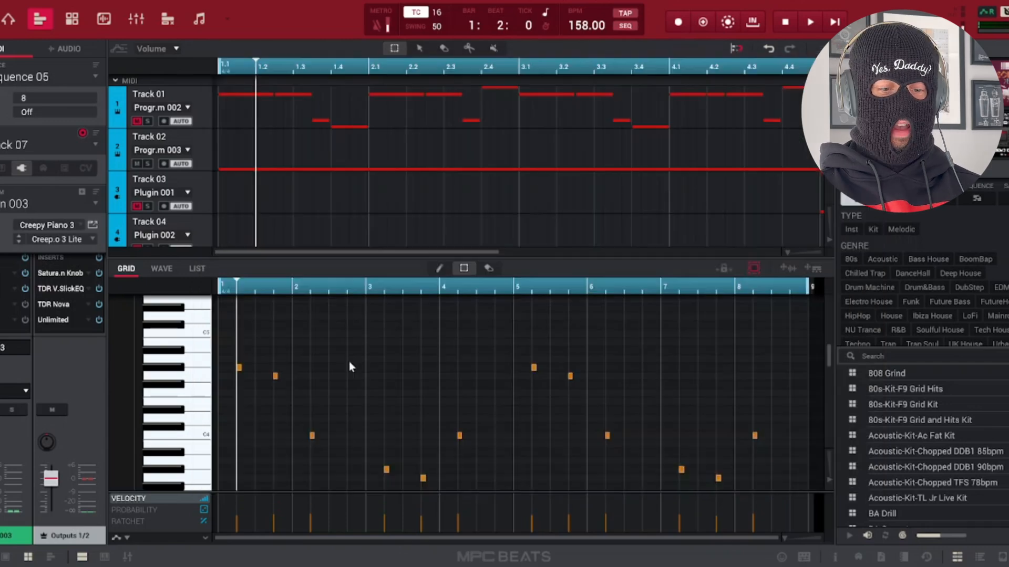
# Review Track 07's Creepy Piano 3 Lite notes and play the sequence through to bar 8 before stopping.
pyautogui.scroll(-1, 349, 361)
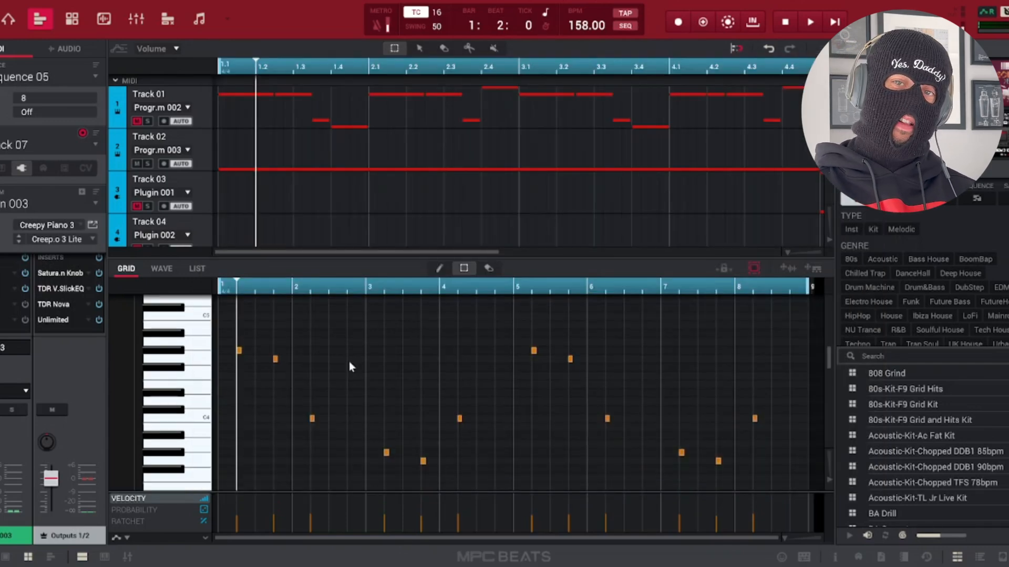
pyautogui.press('space')
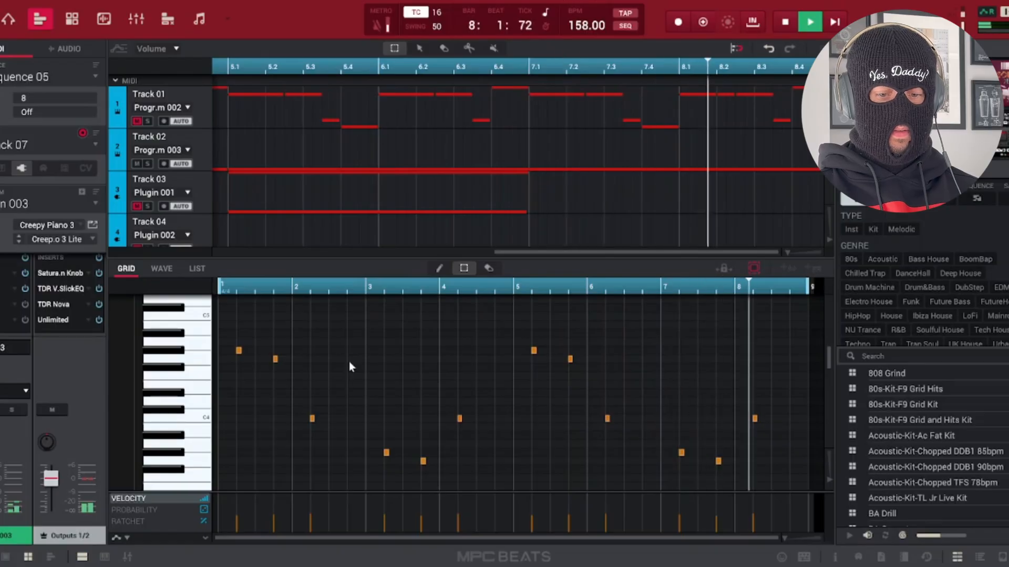
pyautogui.press('space')
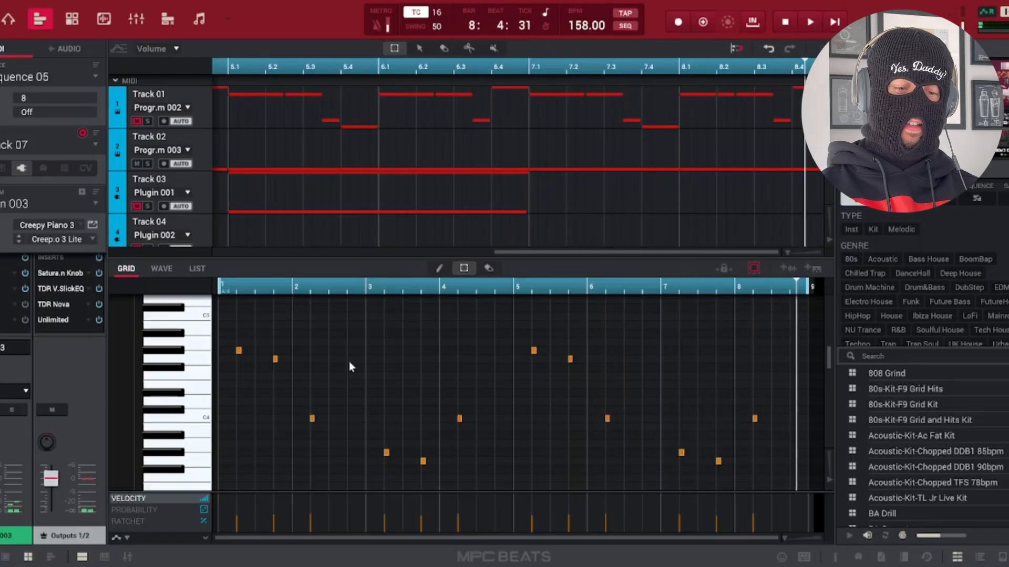